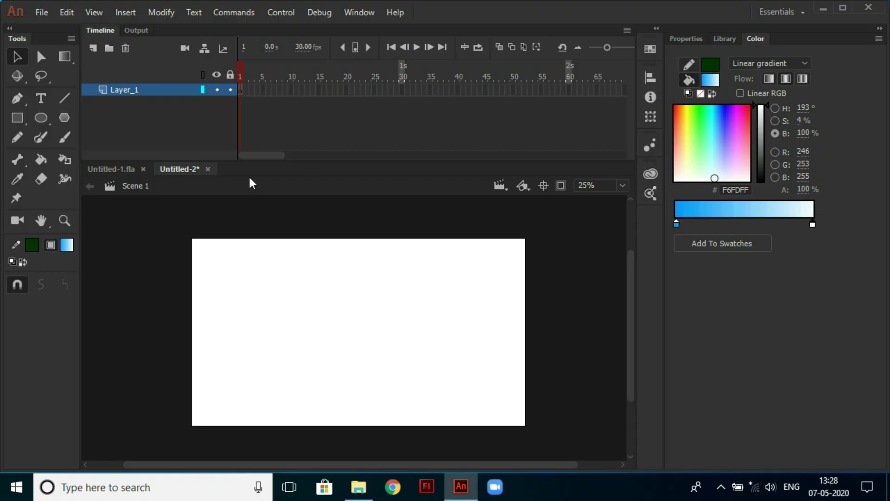
Step: Rename Layer_1 to BG
double_click(136, 92)
text(BG)
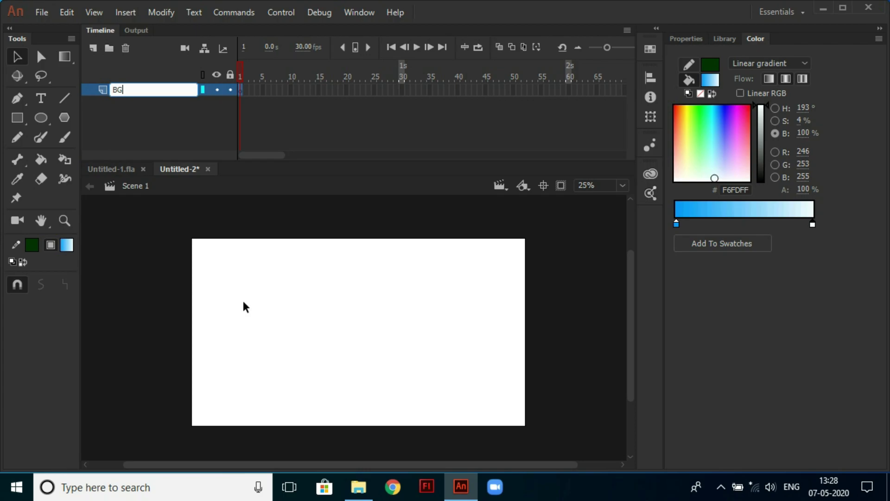
key(Return)
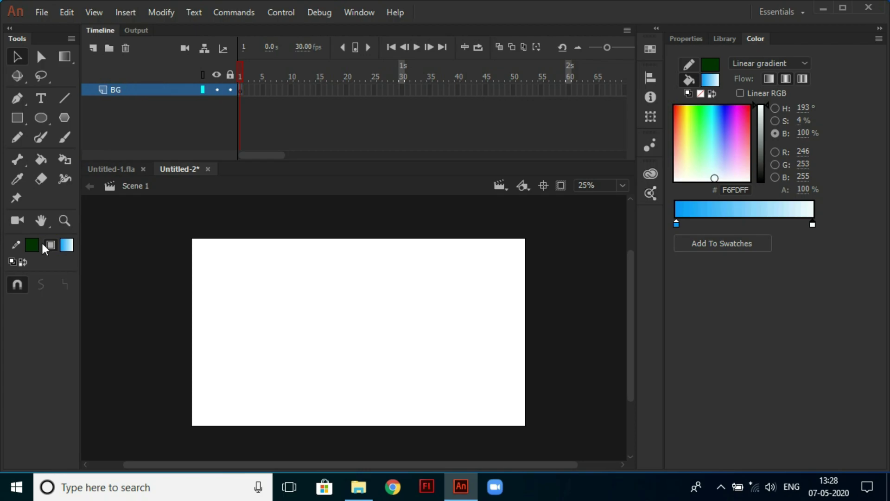
Step: Draw a bright green grass strip with no outline along the stage bottom
click(17, 118)
click(67, 244)
click(197, 281)
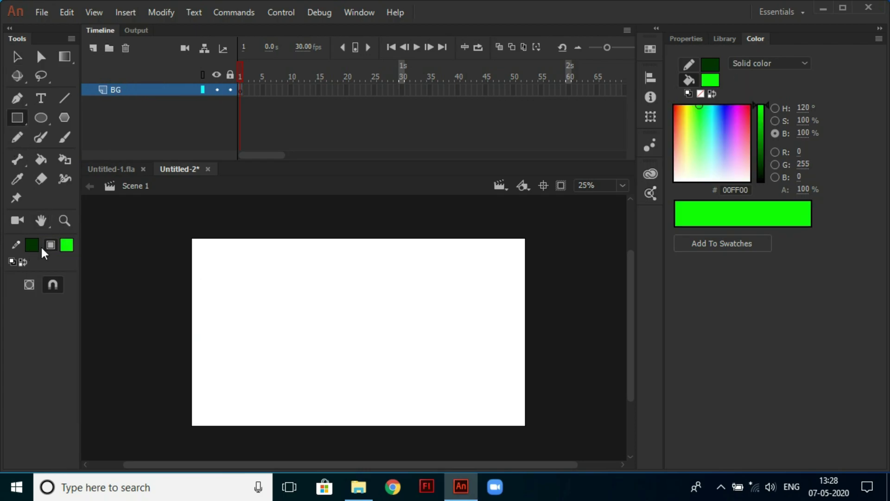
click(33, 245)
click(260, 263)
mouse_move(191, 397)
mouse_down()
mouse_move(517, 405)
mouse_move(524, 424)
mouse_up()
Step: Draw a brown #996600 soil strip beneath the grass
click(67, 245)
click(145, 348)
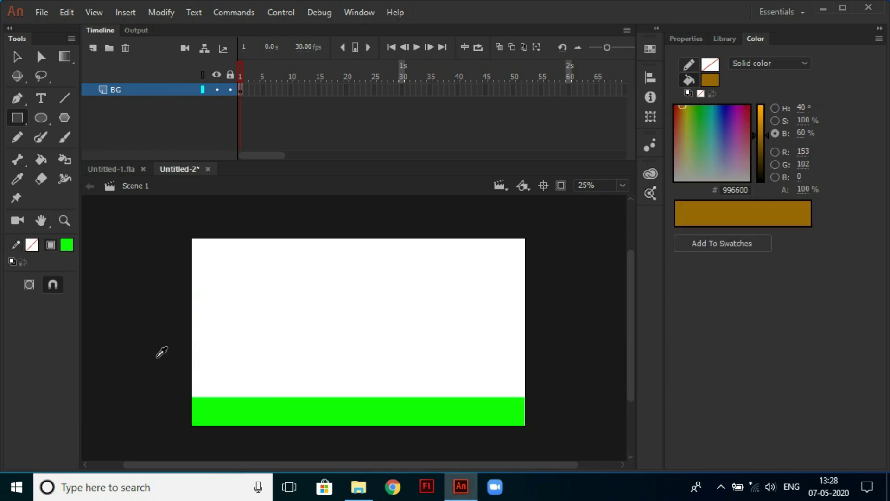
mouse_move(191, 410)
mouse_down()
mouse_move(348, 429)
mouse_move(525, 425)
mouse_up()
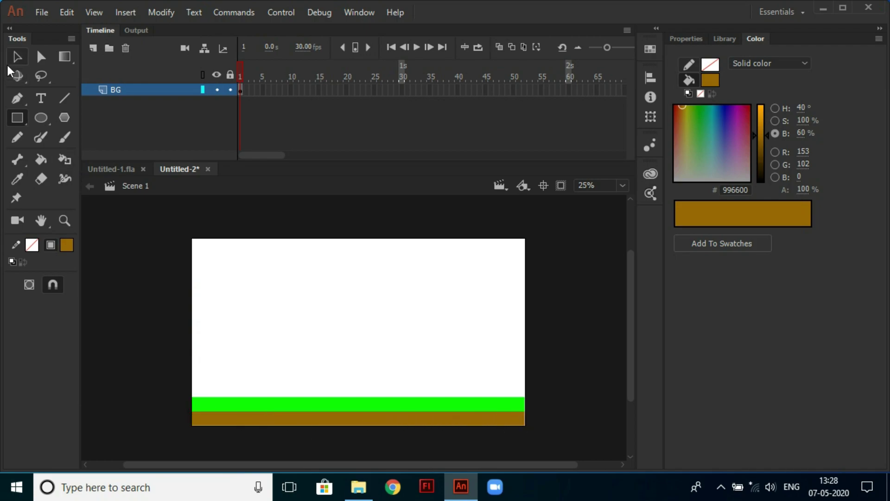
Step: Draw a cyan sky rectangle over the empty stage above the grass
click(29, 119)
click(67, 245)
click(184, 329)
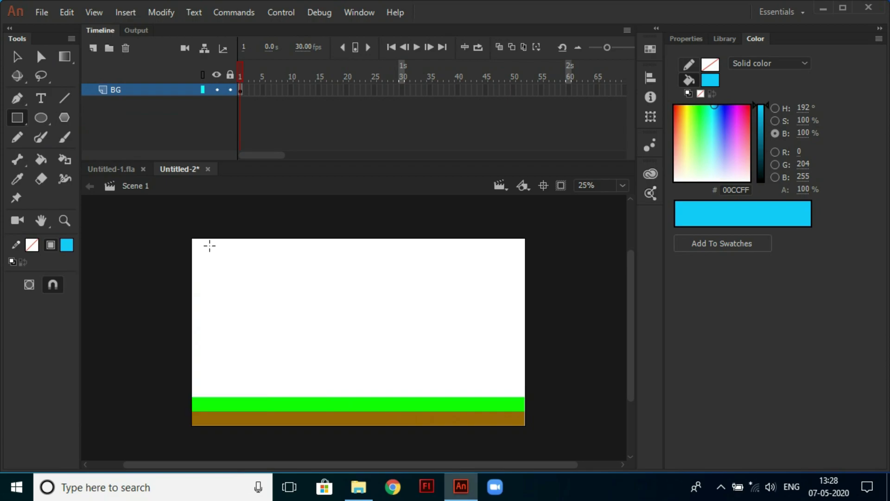
mouse_move(191, 238)
mouse_down()
mouse_move(520, 370)
mouse_move(524, 398)
mouse_up()
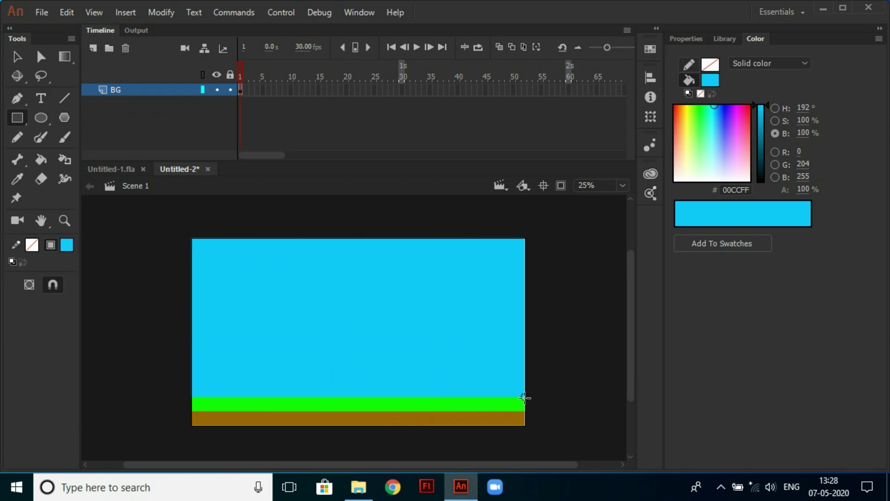
Step: Make the sky a linear gradient, rotated vertical to fade white at the grass
key(v)
click(410, 291)
click(752, 61)
click(750, 111)
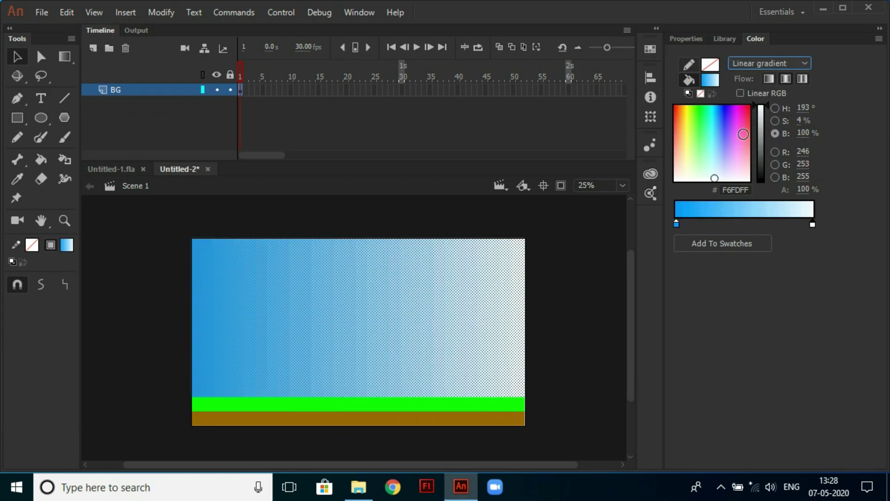
key(f)
drag(524, 318, 411, 318)
drag(411, 239, 419, 360)
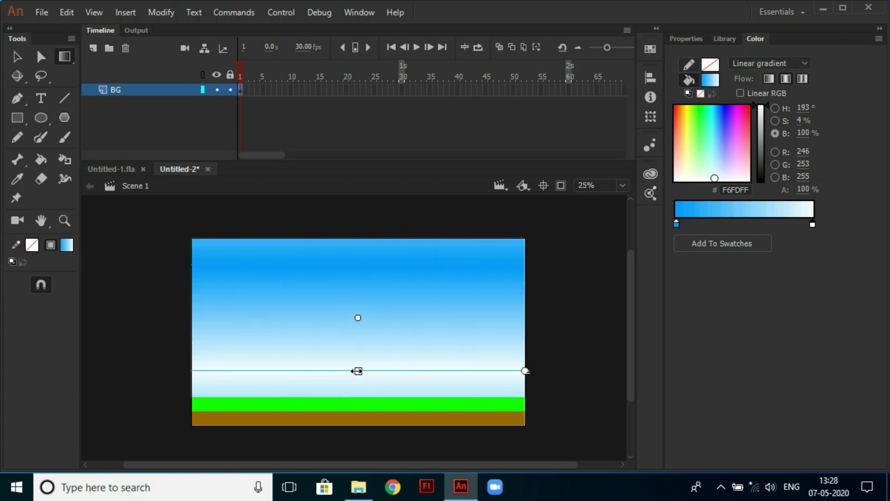
drag(357, 369, 356, 395)
key(Escape)
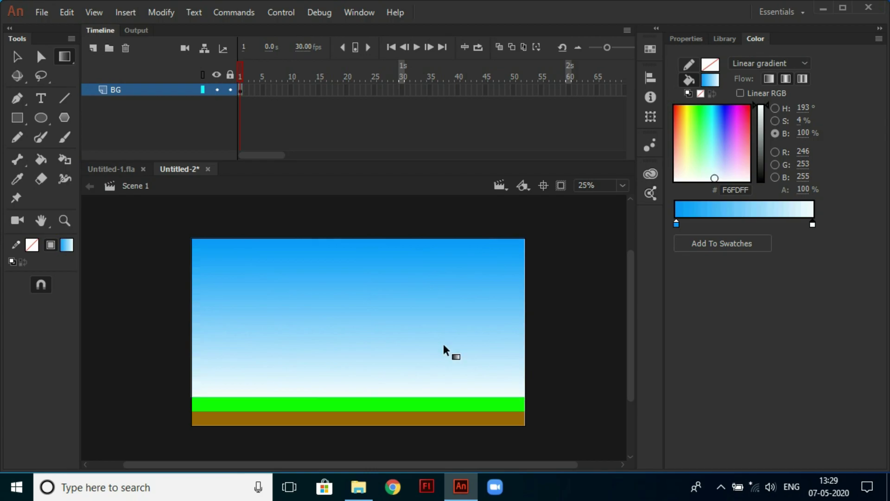
Step: Select the whole background and stretch it wider than the stage
click(362, 303)
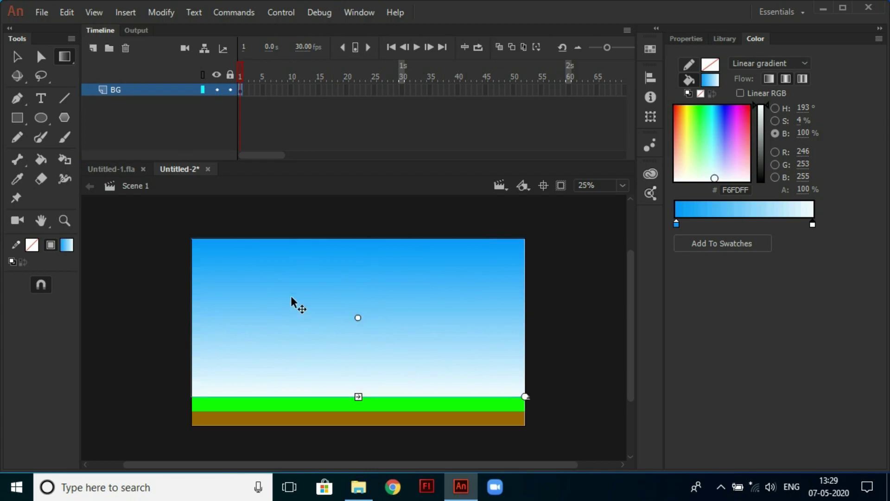
key(q)
key(ctrl+a)
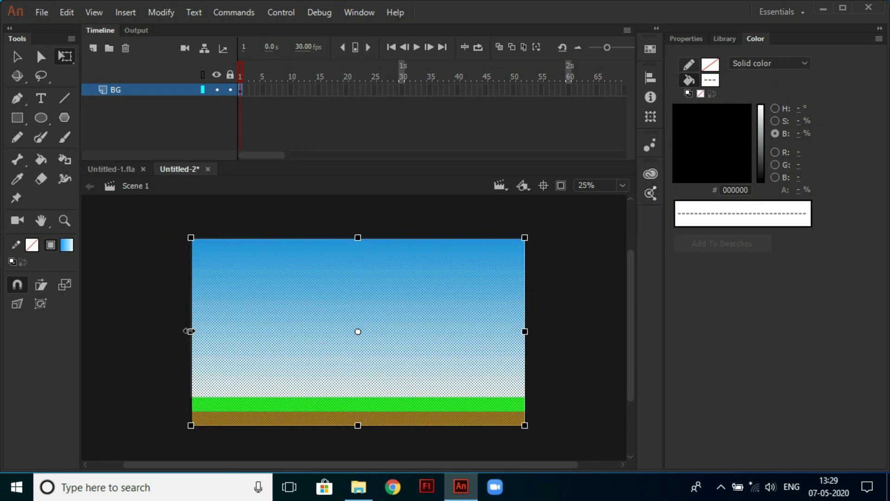
drag(189, 331, 72, 331)
drag(324, 464, 399, 464)
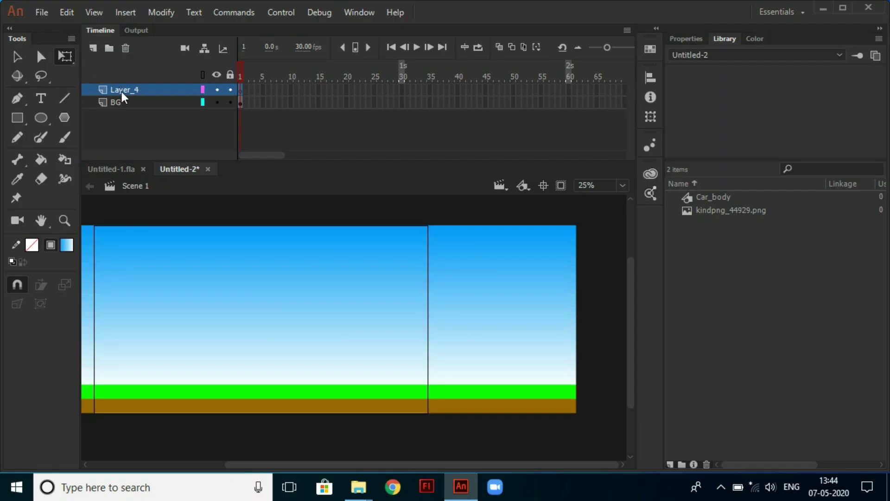
Step: Create layers named Car_body and Car_tyree
double_click(120, 89)
text(Car_body)
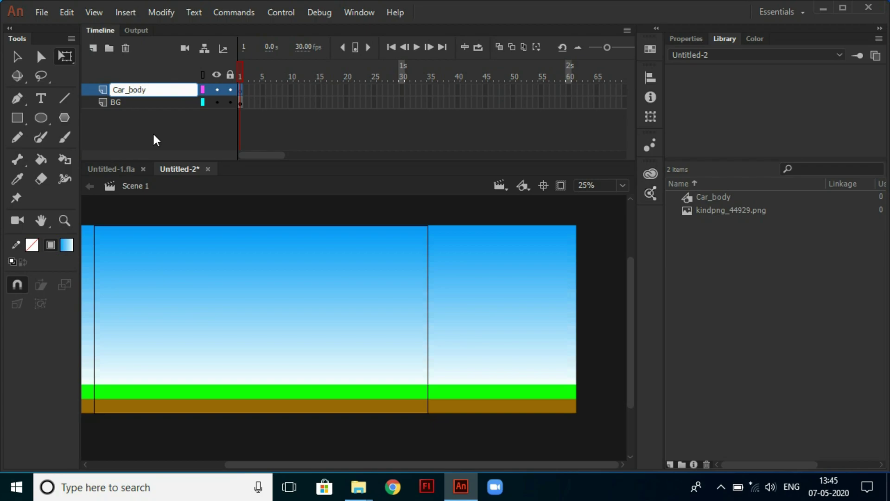
key(Return)
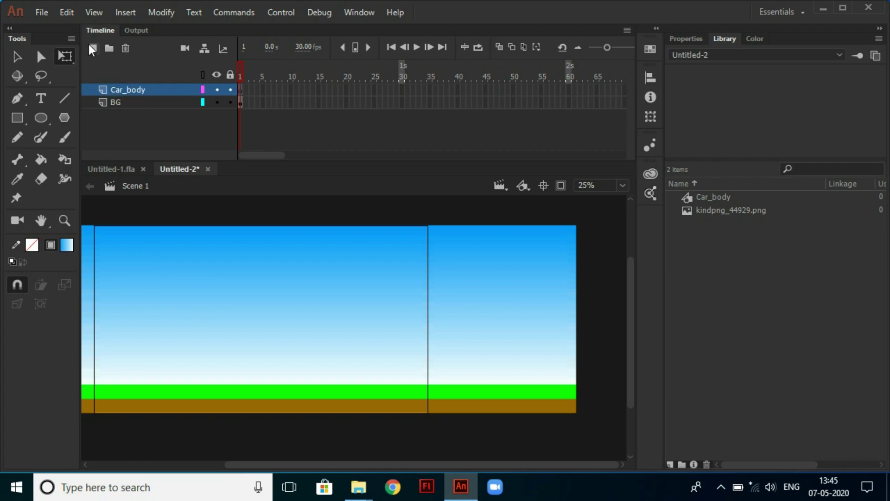
click(93, 47)
double_click(122, 90)
text(Car_tyree)
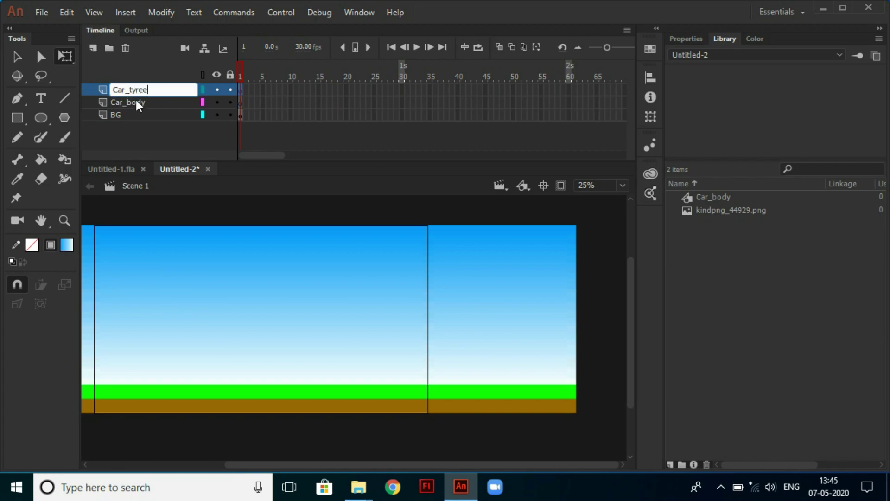
key(Return)
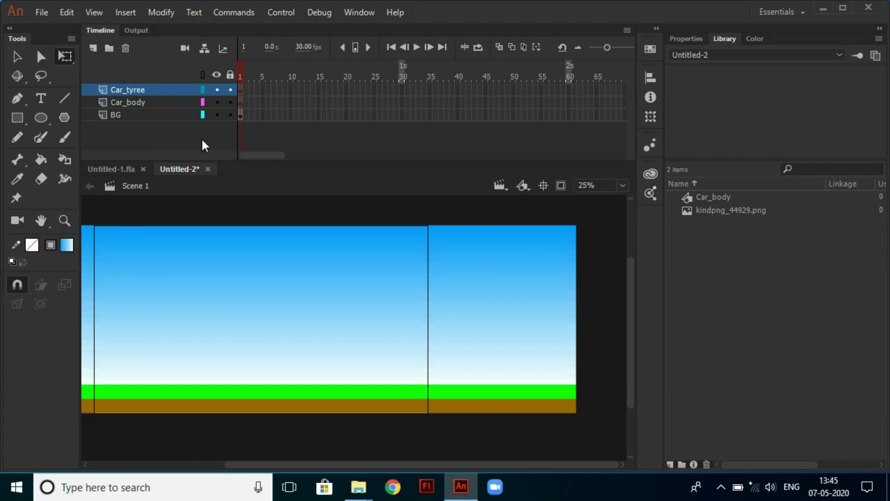
Step: Place a scaled-down Car_body symbol on the grass at right, and the tyre image on Car_tyree
click(228, 99)
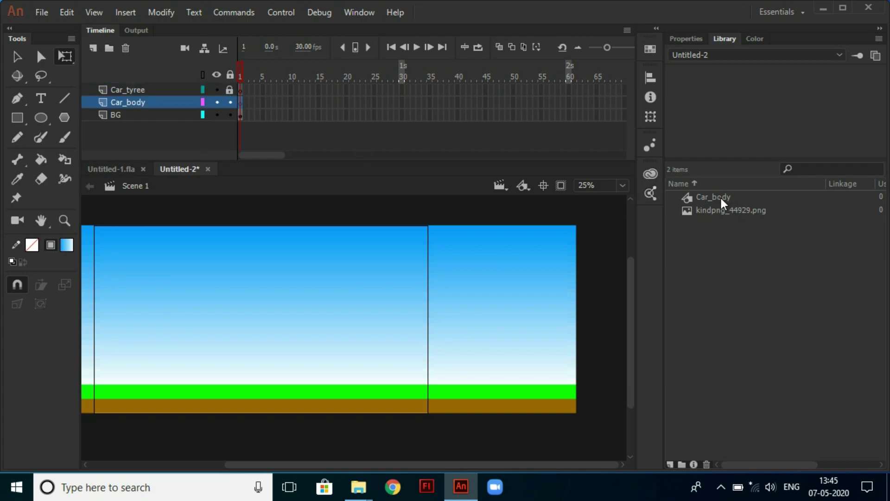
drag(721, 201, 331, 311)
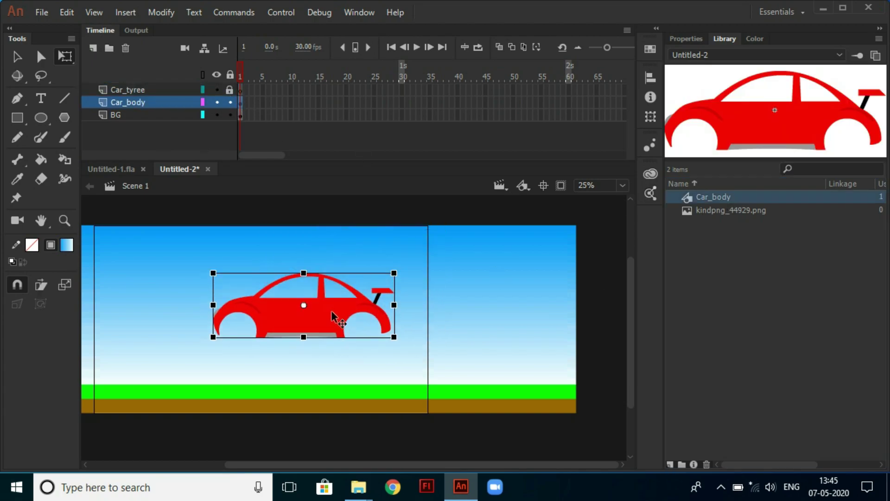
drag(212, 270, 278, 298)
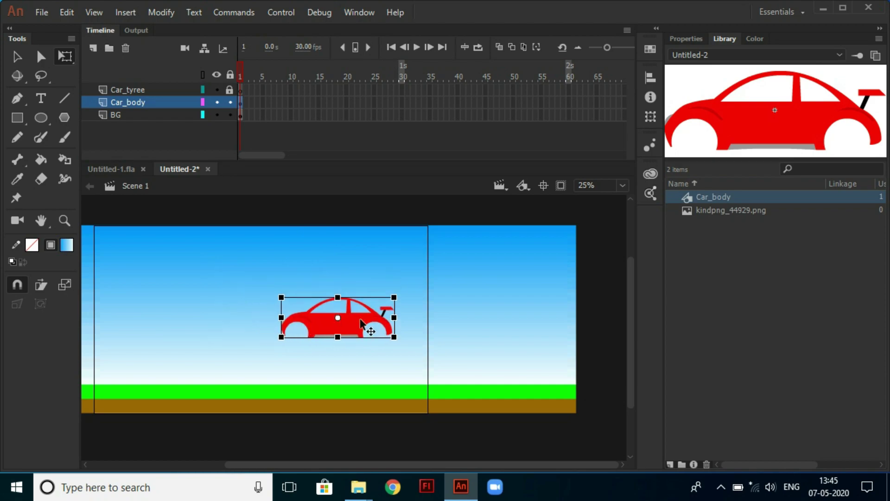
drag(371, 329, 529, 352)
click(606, 332)
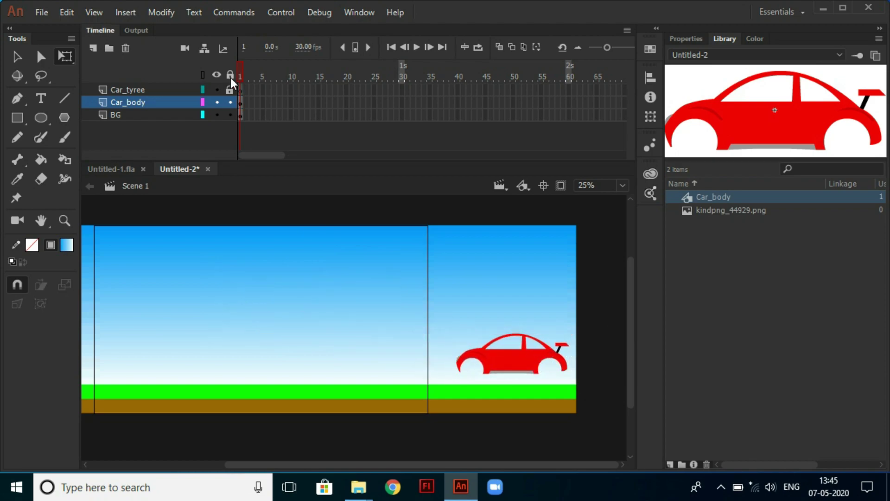
click(192, 91)
drag(730, 210, 403, 289)
Step: Convert the tyre into a graphic symbol named Car_tyree
right_click(410, 295)
click(491, 412)
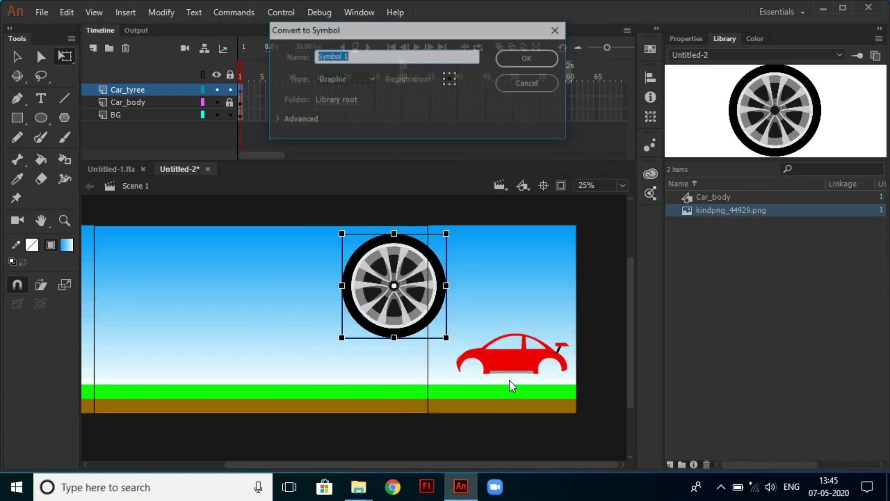
text(C)
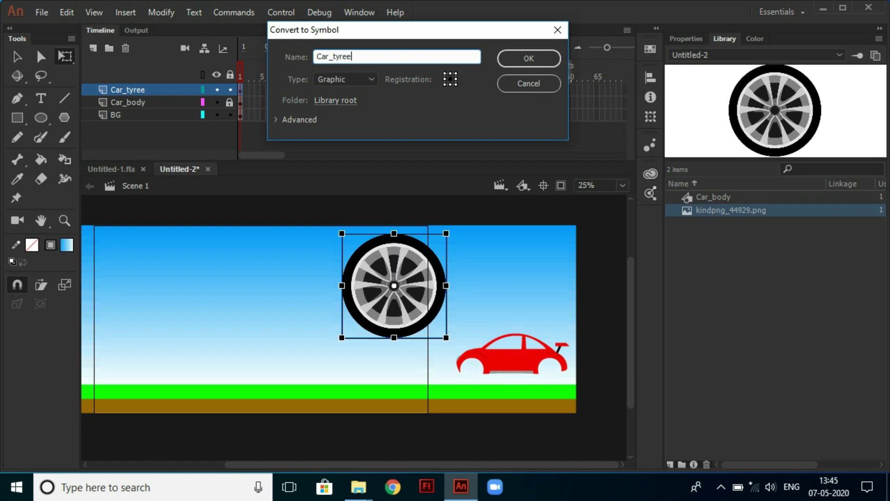
text(ar_tyree)
key(Return)
Step: Scale the tyre down to fit inside the car's rear wheel arch, then select car and tyres
drag(432, 237, 381, 279)
drag(361, 318, 550, 370)
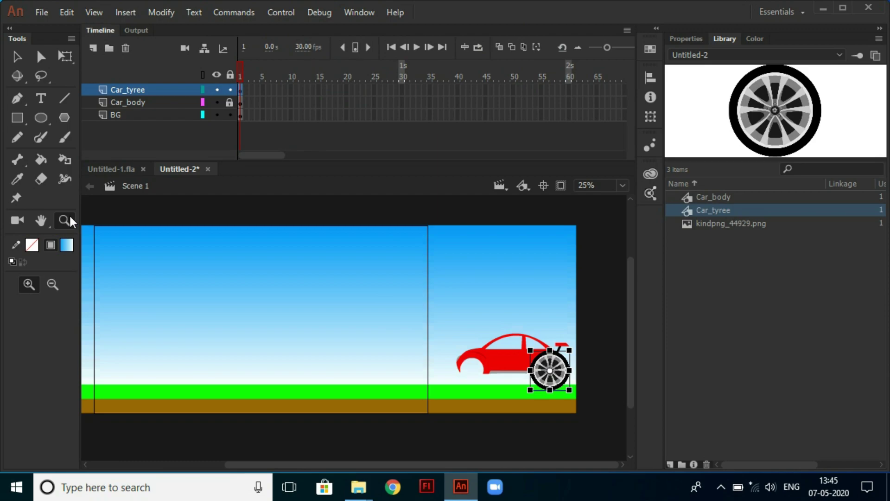
key(ctrl+=)
key(v)
key(q)
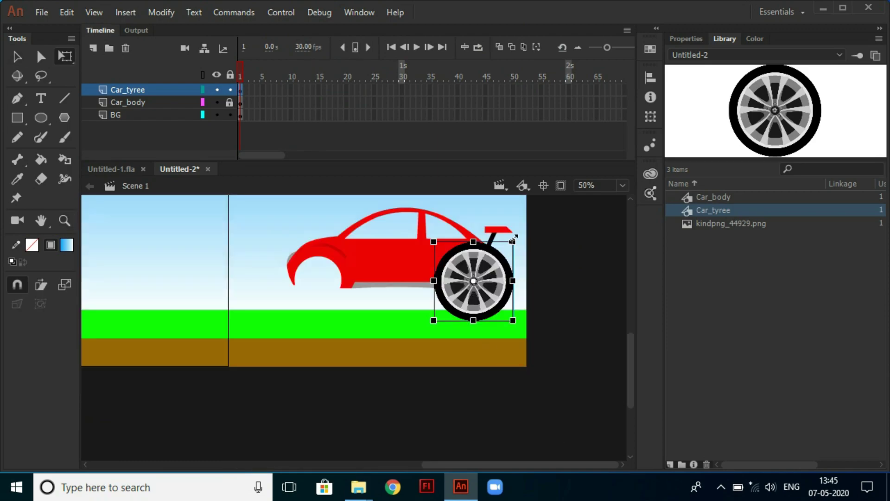
drag(512, 242, 491, 260)
drag(466, 298, 476, 293)
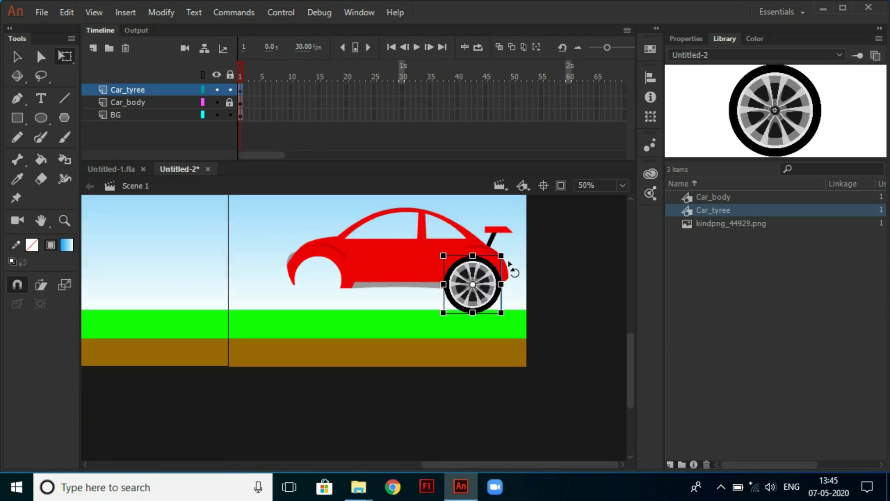
drag(500, 256, 327, 278)
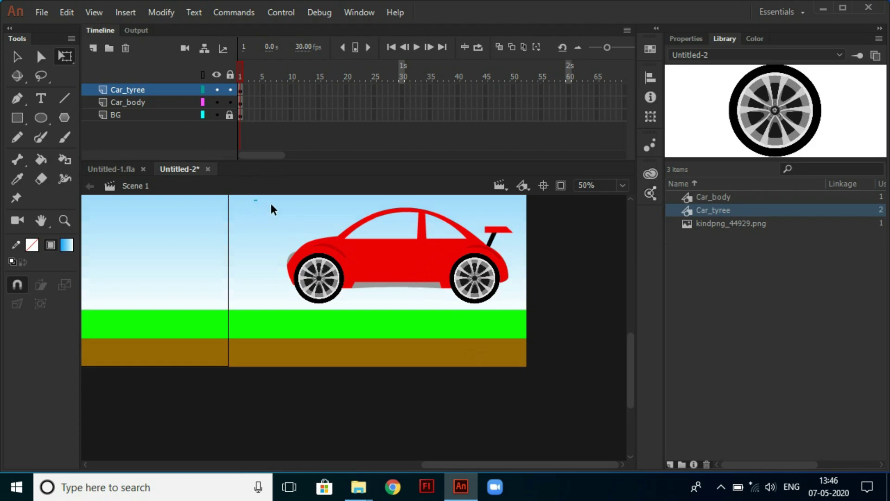
drag(253, 200, 552, 320)
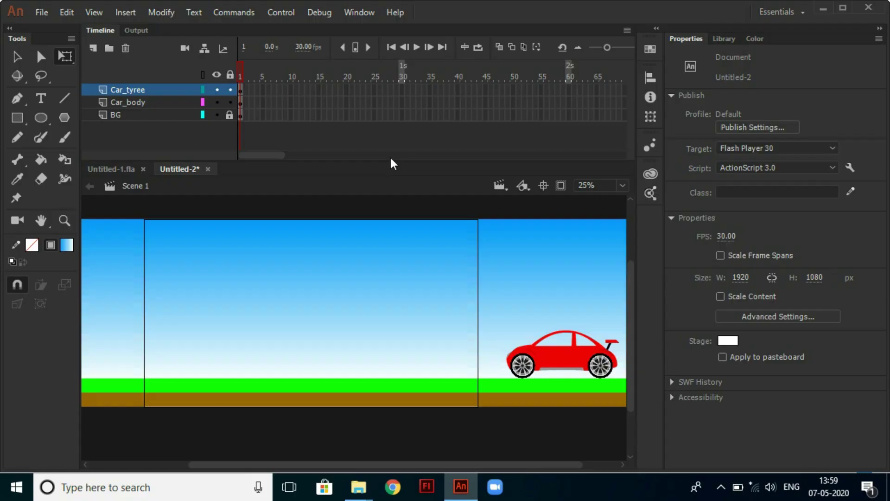
Step: Insert keyframes at frame 26 on all three layers
drag(380, 105, 379, 122)
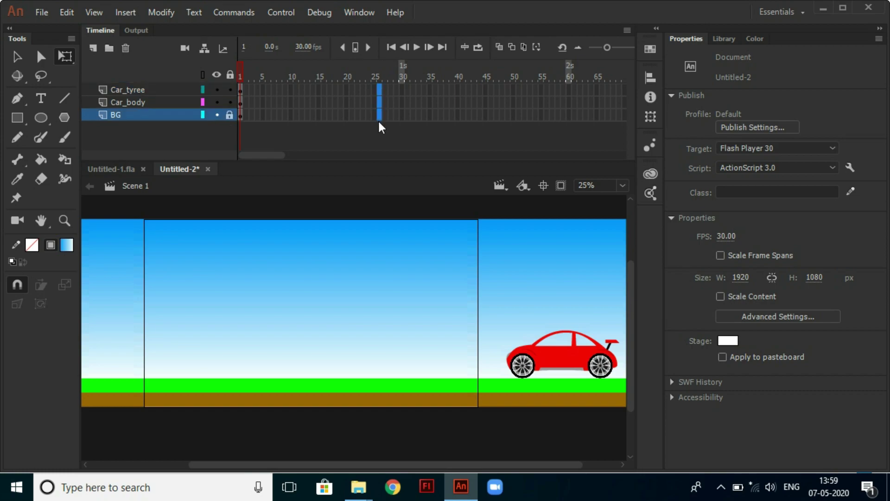
key(F6)
click(378, 77)
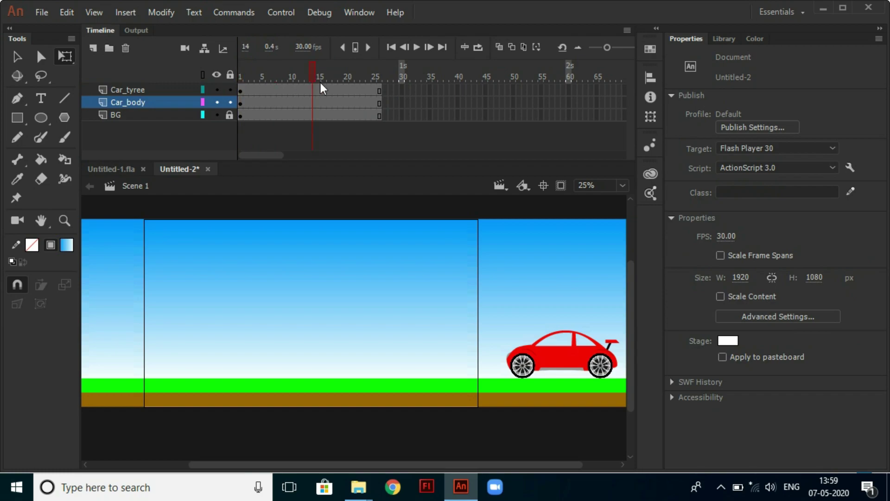
Step: Lock the Car_body layer and select both tyres on the stage
click(598, 371)
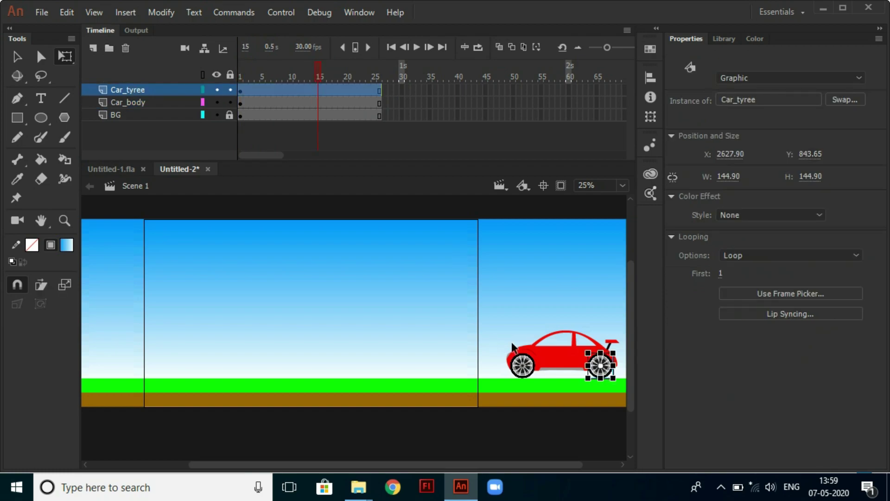
click(230, 102)
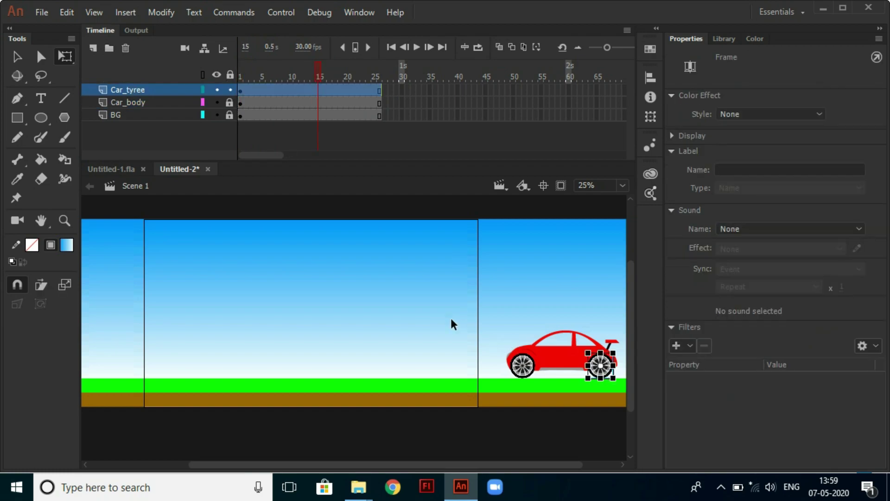
drag(479, 303, 637, 410)
Step: Convert the two selected tyres into one graphic symbol named Tyree_both
right_click(598, 371)
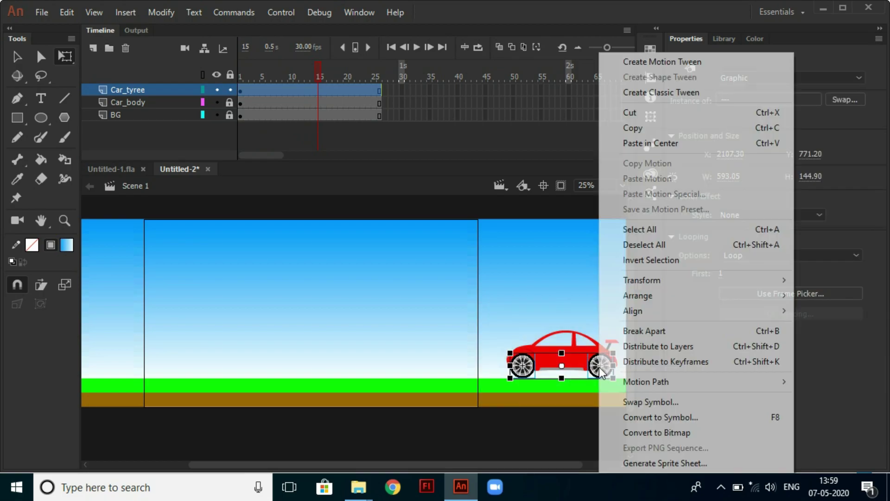
click(643, 418)
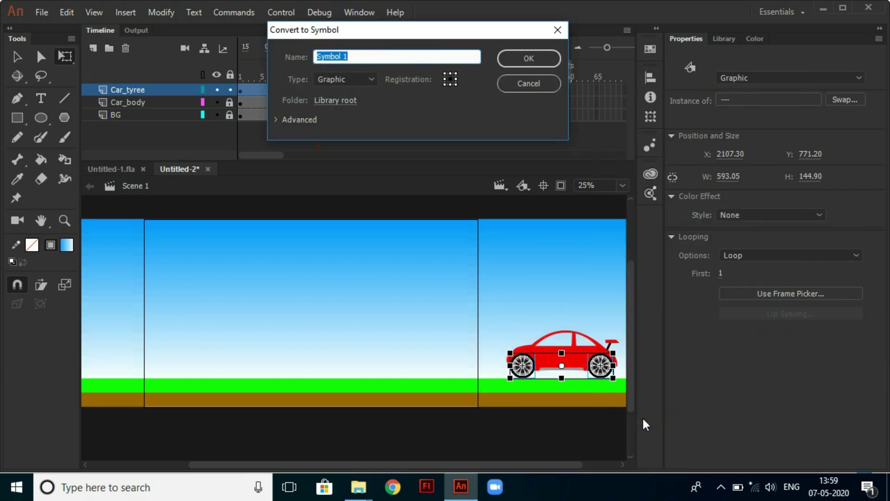
text(Tyree_both)
key(Return)
click(540, 355)
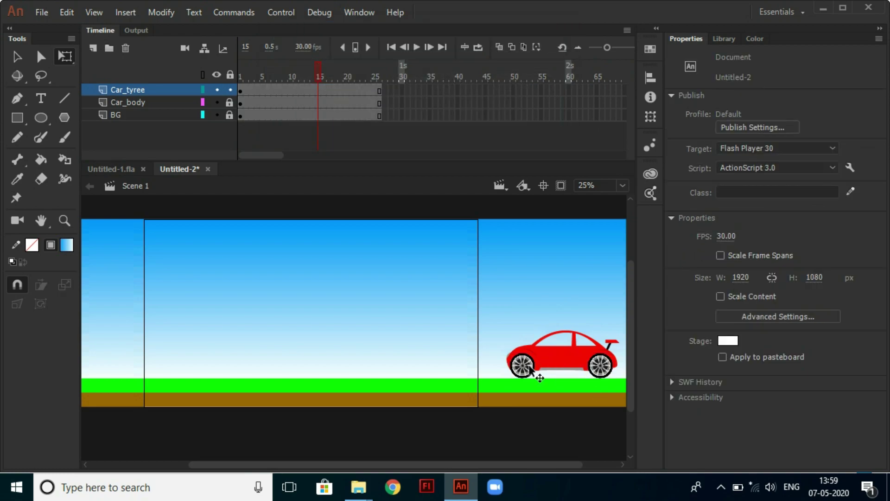
Step: Inside Tyree_both, move the left tyre onto its own new layer, pasted in place
double_click(530, 368)
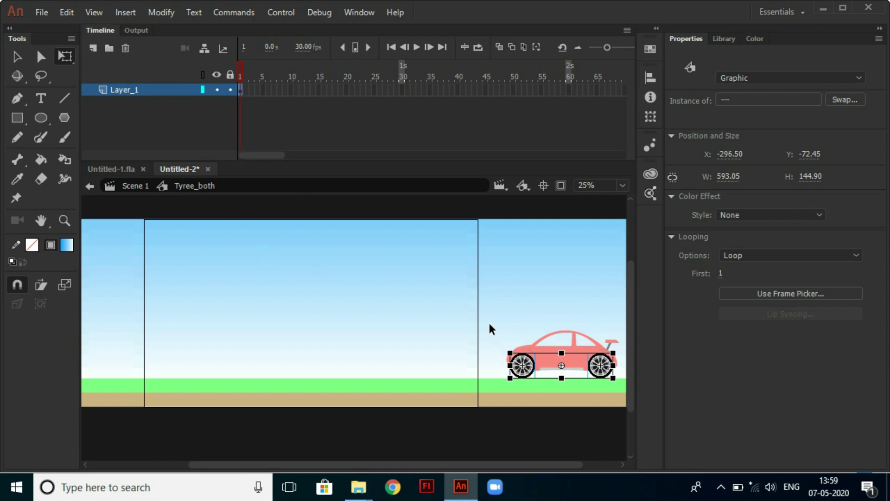
drag(492, 334, 545, 395)
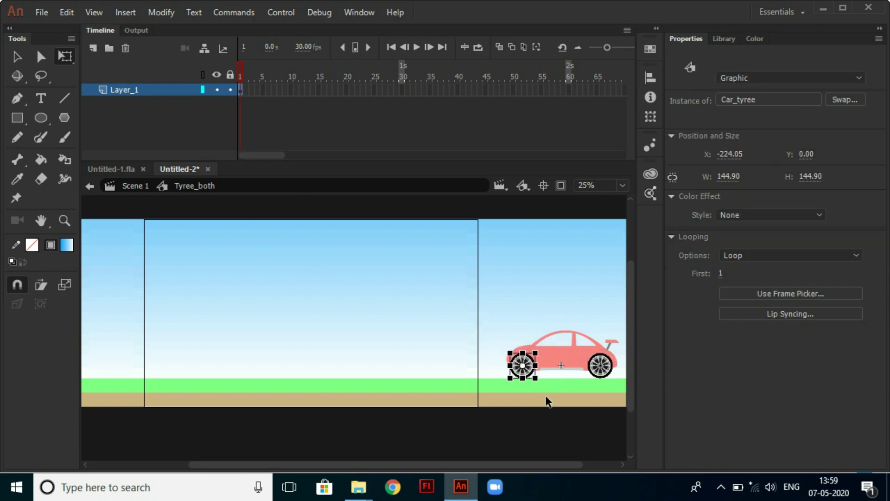
key(Delete)
click(93, 48)
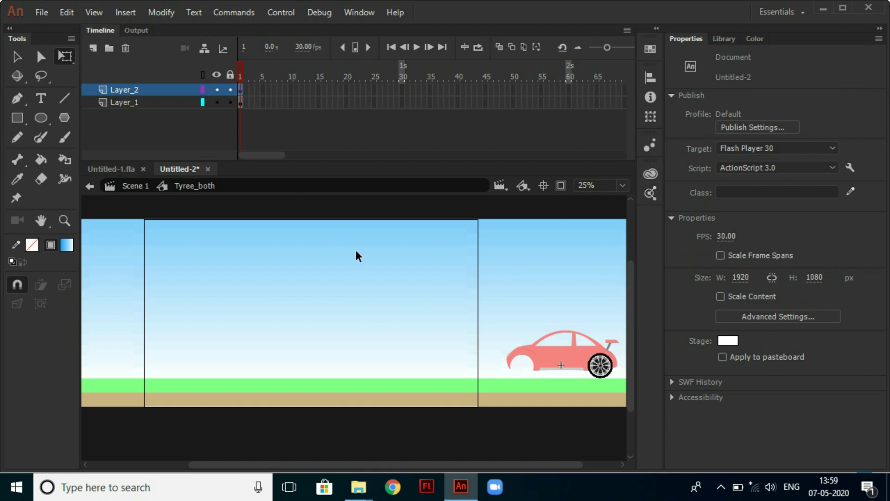
key(ctrl+shift+v)
click(467, 306)
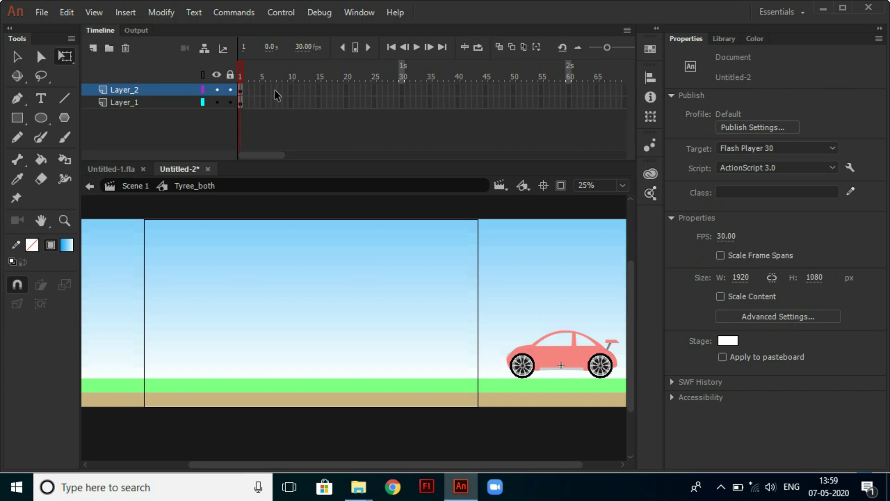
Step: Add keyframes at frame 19 and classic tweens rotating both tyres clockwise
drag(343, 91, 305, 104)
key(F6)
right_click(305, 104)
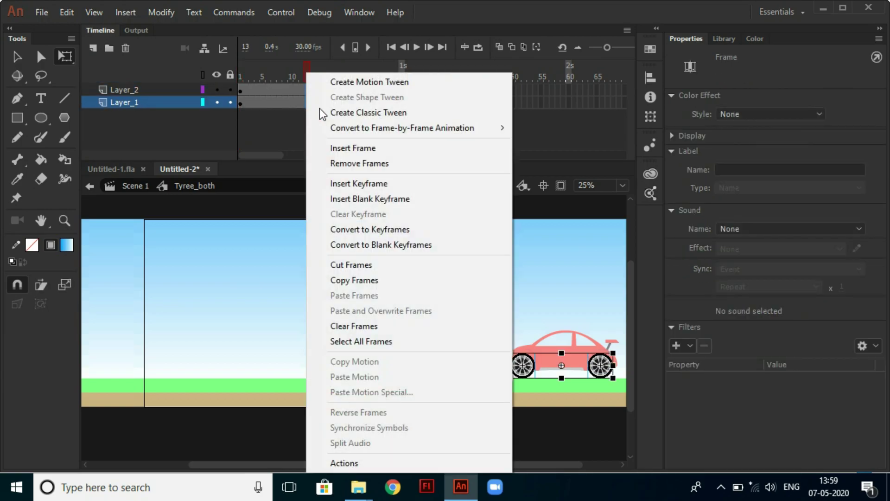
click(379, 114)
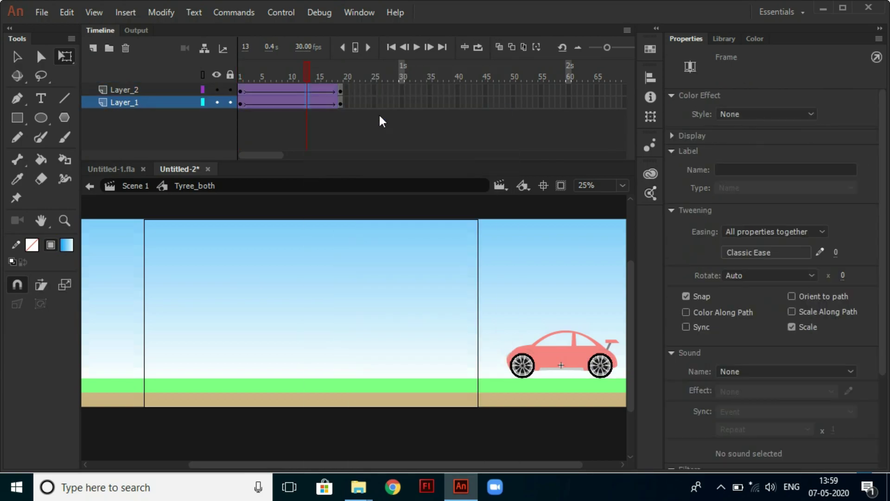
click(761, 274)
click(760, 321)
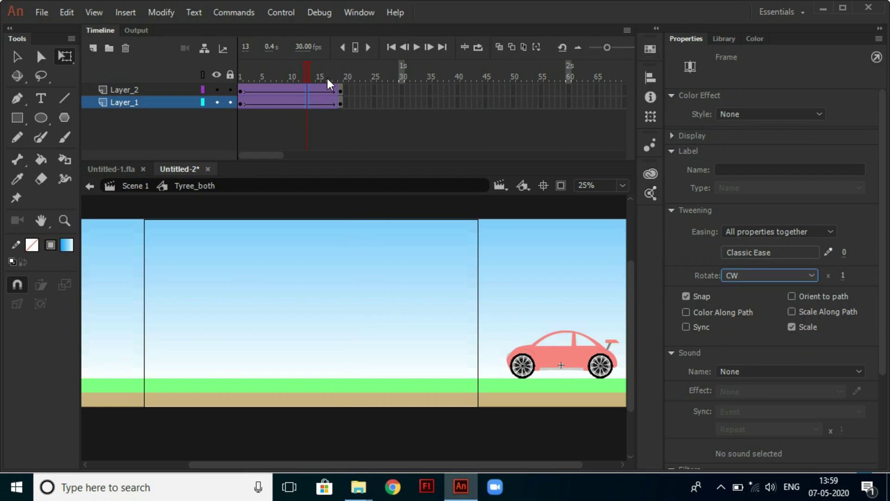
drag(308, 65, 240, 71)
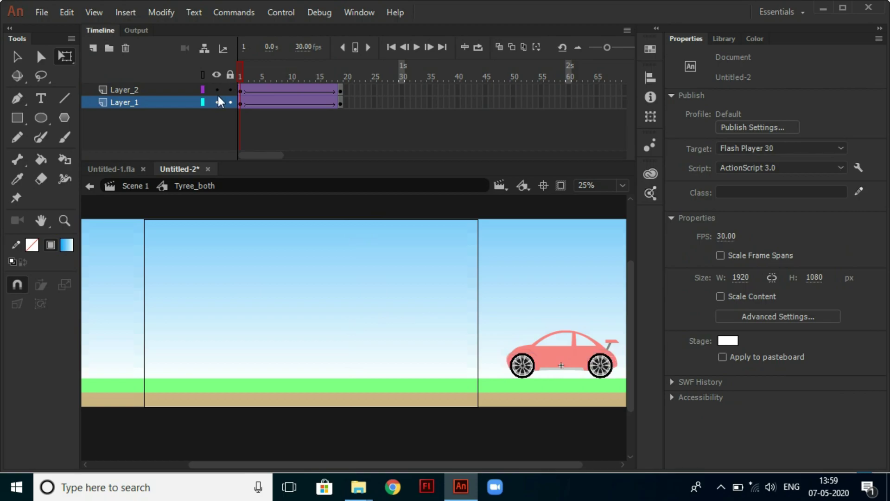
Step: Return to Scene 1 and insert keyframes at frame 26 on Car_tyree and Car_body
click(90, 187)
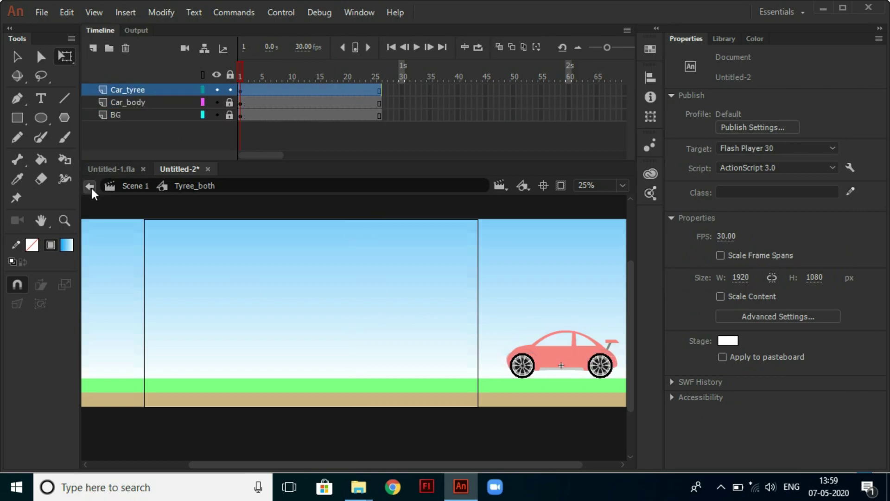
click(229, 214)
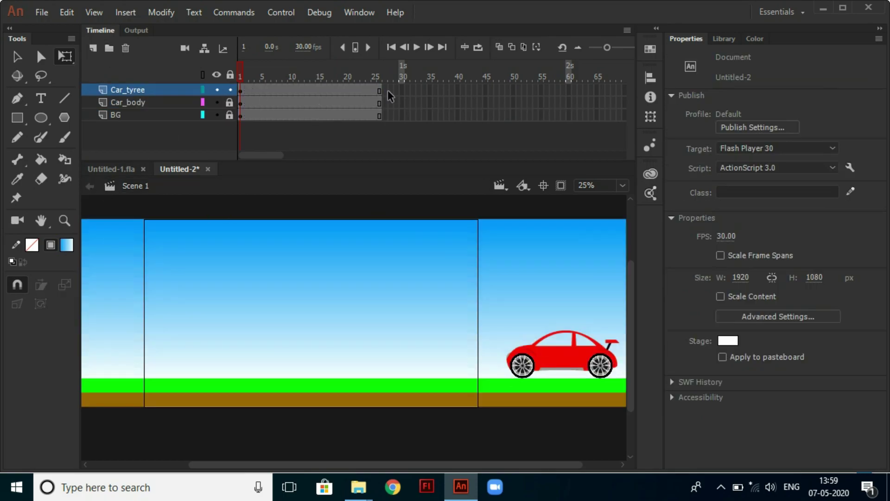
drag(379, 91, 378, 102)
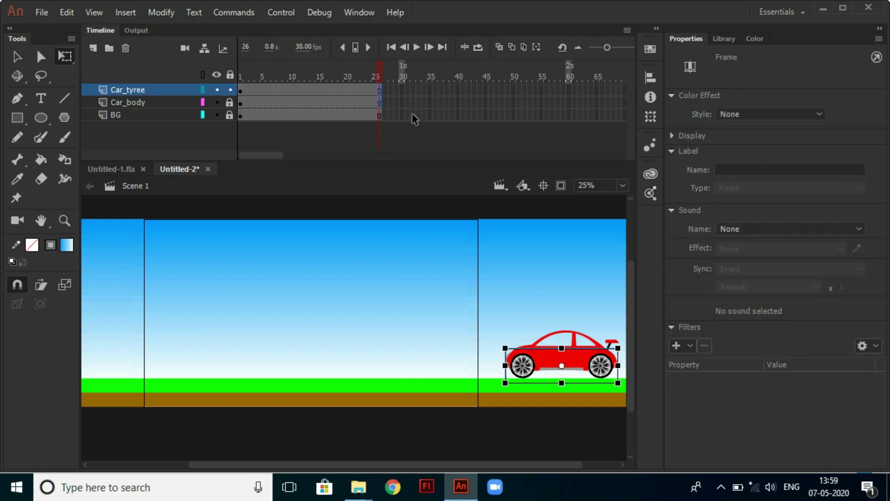
key(F6)
mouse_move(437, 465)
mouse_down()
mouse_move(386, 460)
mouse_move(449, 464)
mouse_up()
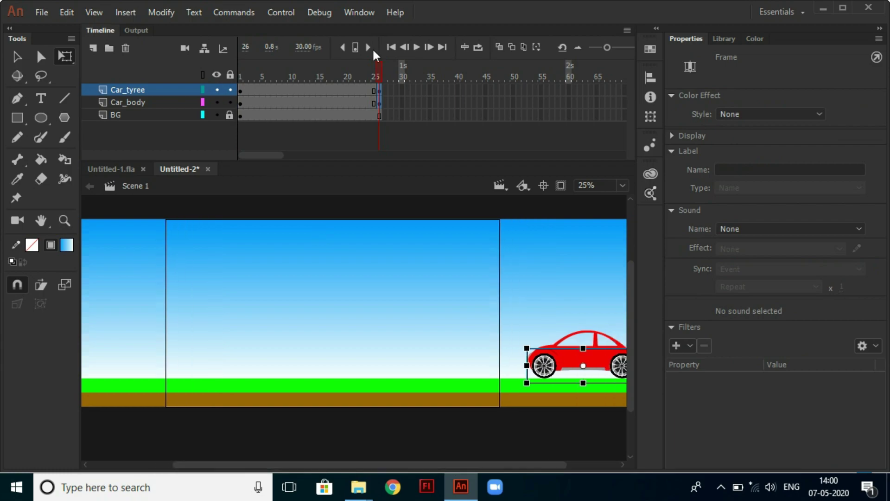
Step: Nudge the car left to the stage's left edge at X -758.85
click(535, 352)
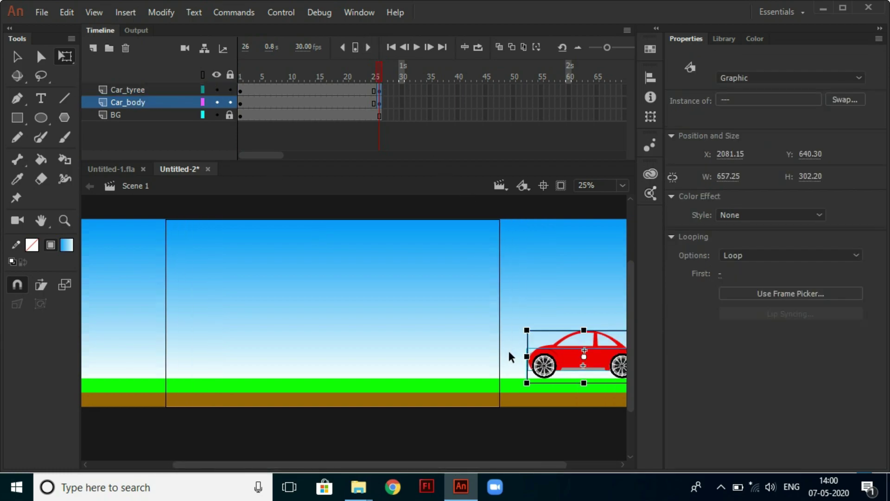
key(shift+Left)
key(shift+Left)
key(shift+Left)
key(shift+Left)
key(shift+Left)
key(shift+Left)
key(shift+Left)
key(shift+Left)
key(shift+Left)
key(shift+Left)
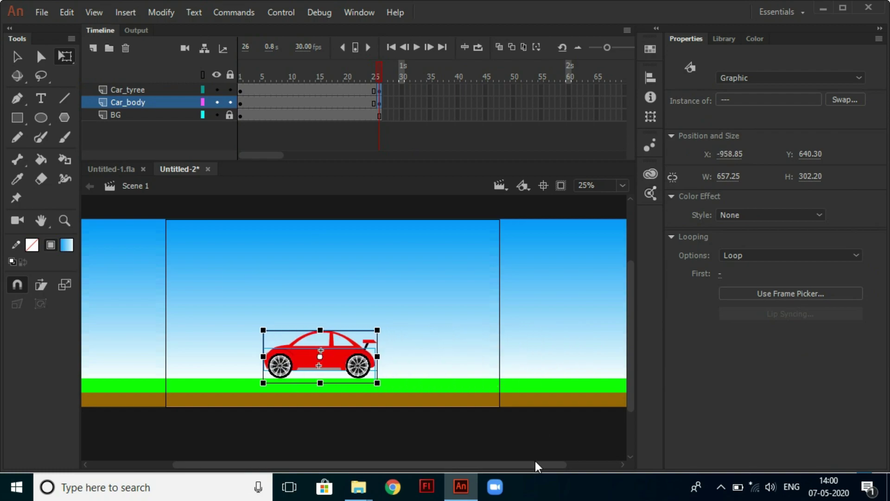
key(shift+Left)
key(shift+Left)
key(shift+Left)
key(shift+Left)
key(shift+Left)
key(shift+Left)
key(shift+Left)
key(shift+Left)
key(shift+Left)
key(shift+Left)
key(shift+Left)
key(shift+Left)
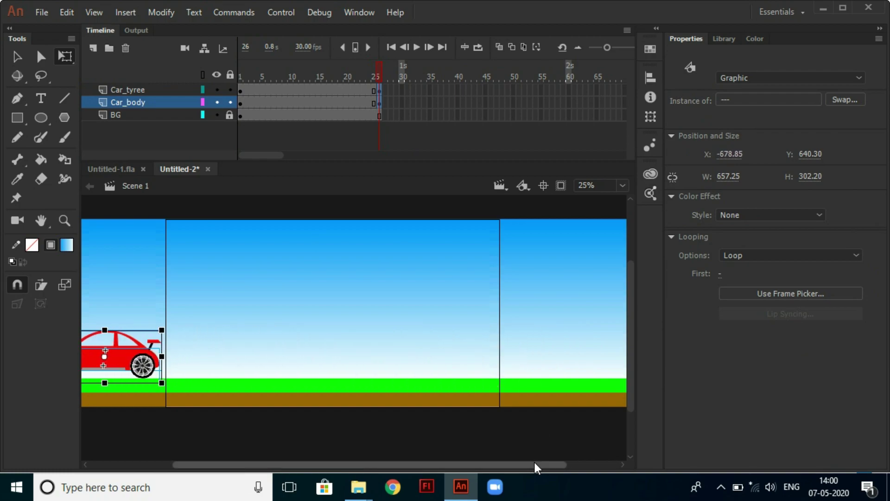
drag(533, 464, 460, 464)
key(shift+Left)
key(shift+Left)
key(shift+Left)
key(shift+Left)
key(shift+Left)
key(shift+Left)
key(shift+Left)
key(shift+Left)
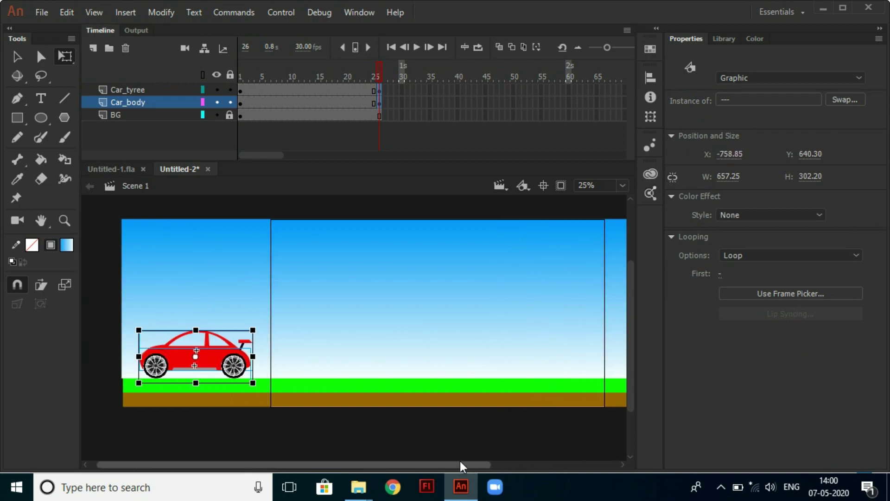
Step: Create classic tweens over frames 1–25 on the car layers and preview the drive
click(314, 102)
right_click(314, 104)
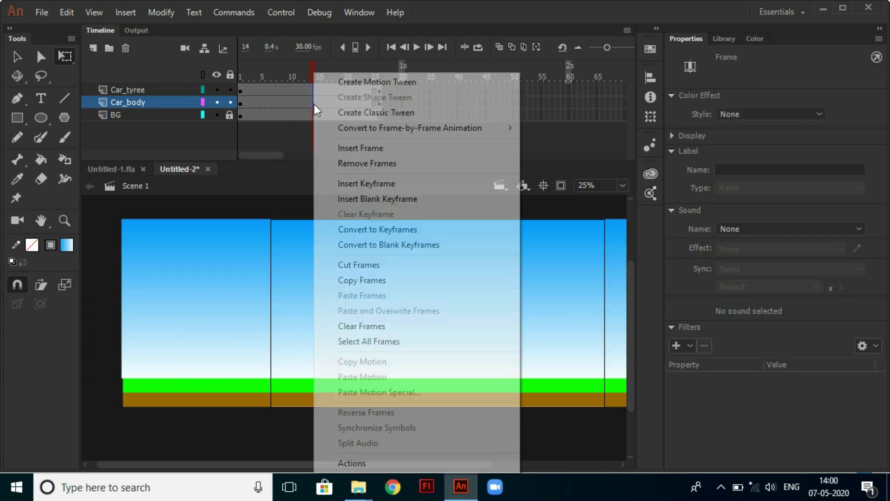
click(349, 113)
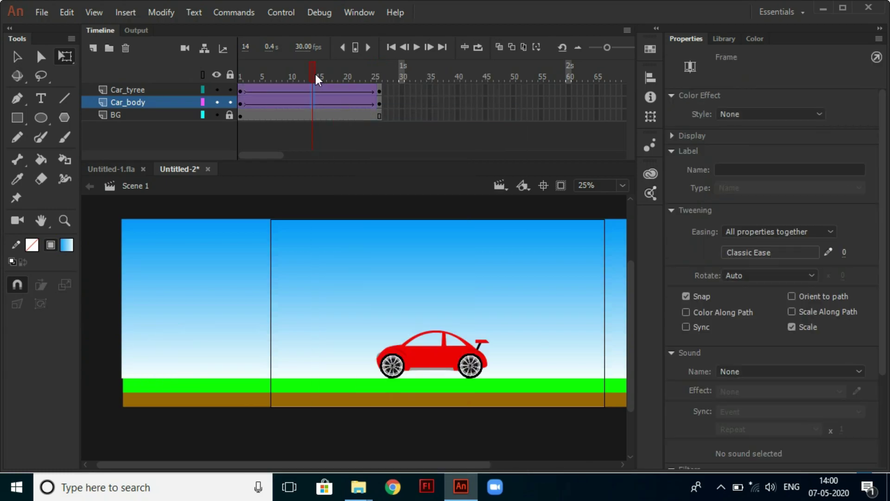
drag(315, 75, 238, 70)
key(Return)
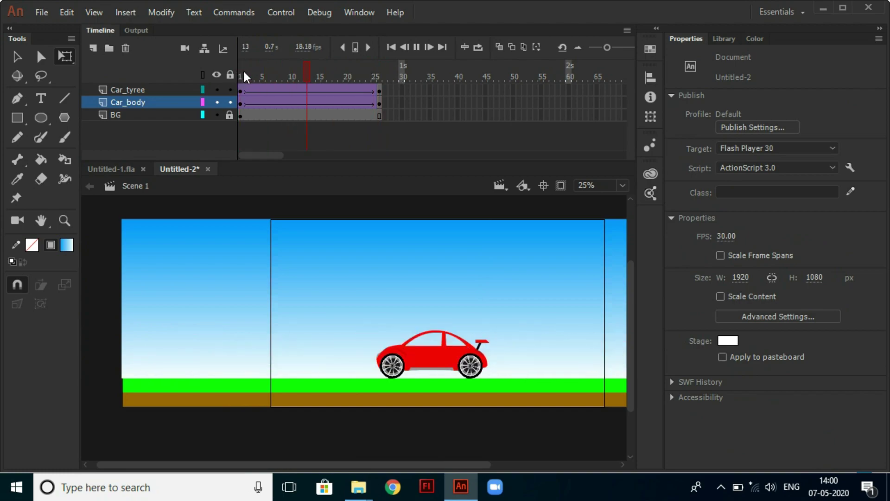
key(Return)
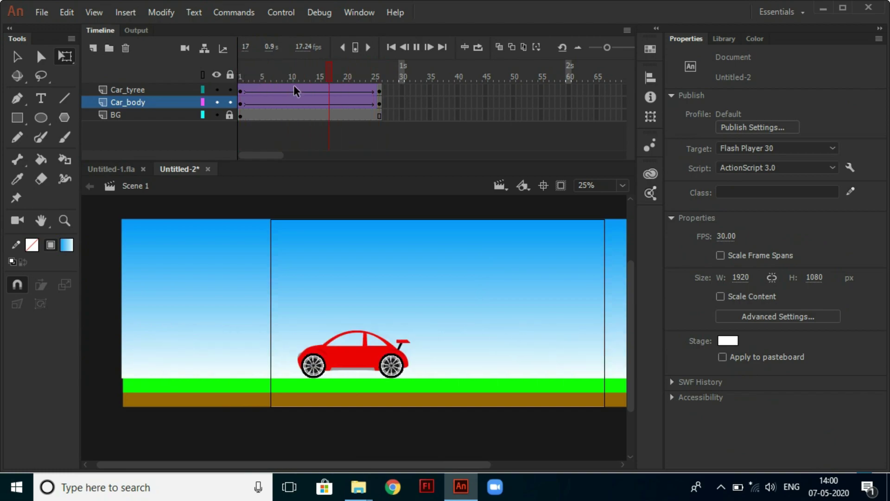
click(310, 102)
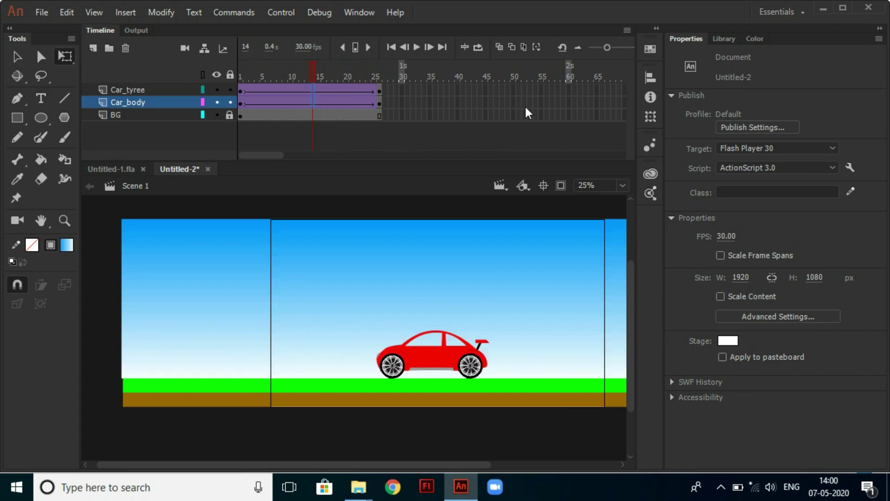
click(724, 39)
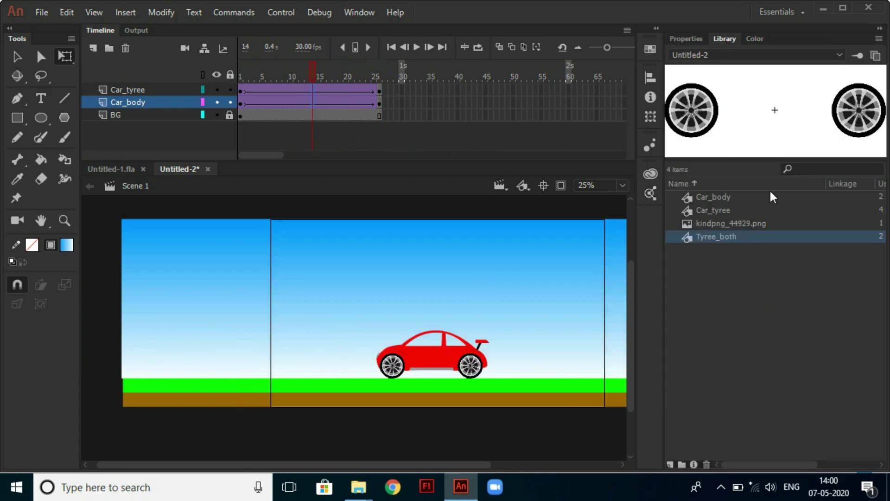
Step: Bend the tween's ease into an S-curve, save it as My Ease 1, and play it
click(676, 40)
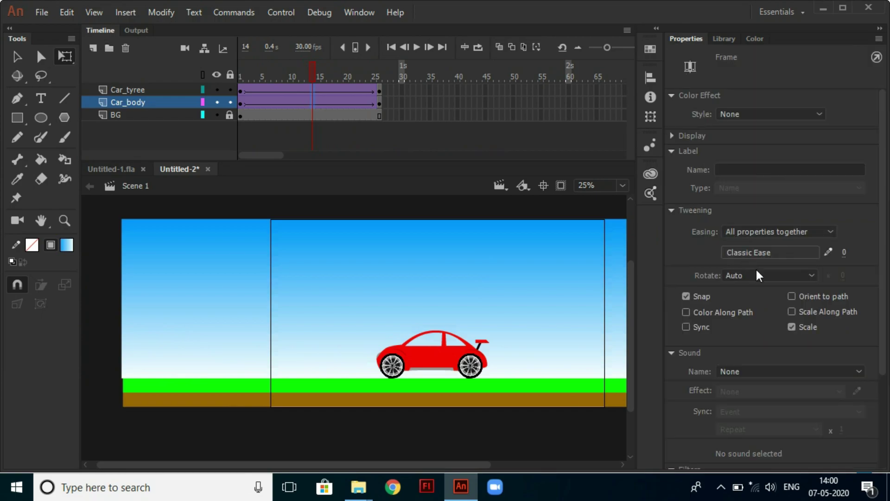
click(828, 251)
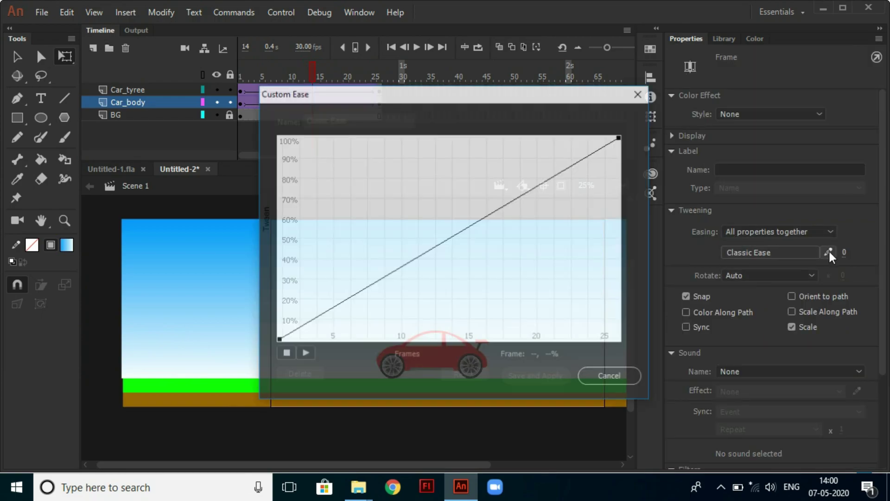
click(621, 138)
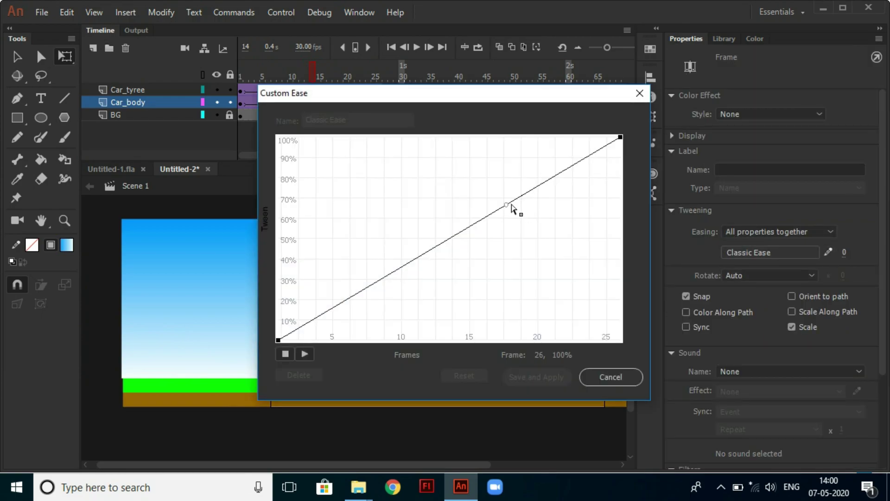
drag(511, 205, 380, 120)
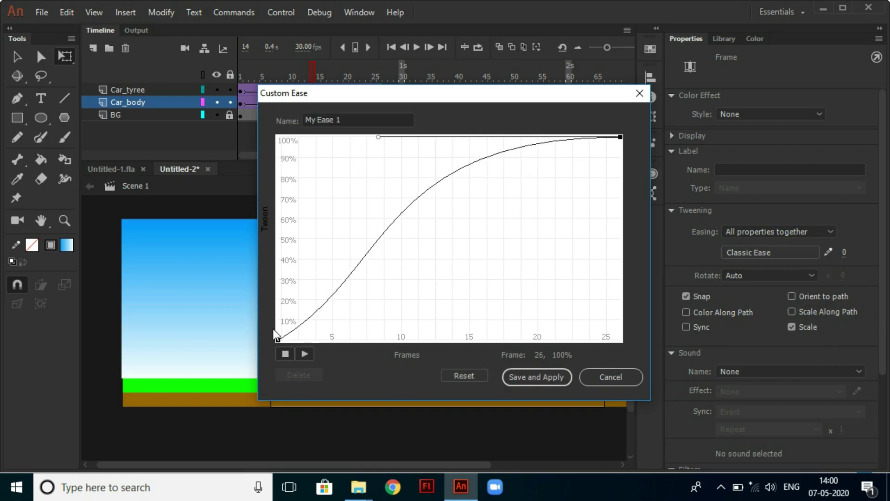
click(278, 339)
drag(398, 277, 517, 362)
click(535, 378)
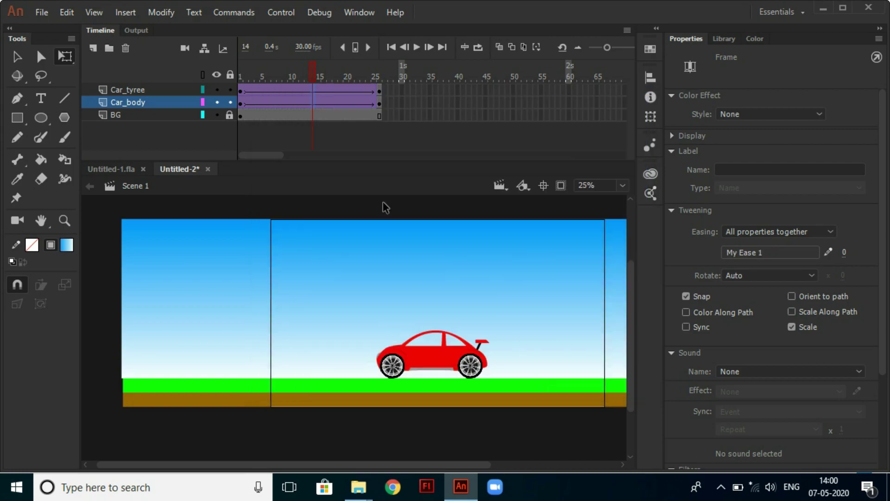
key(Return)
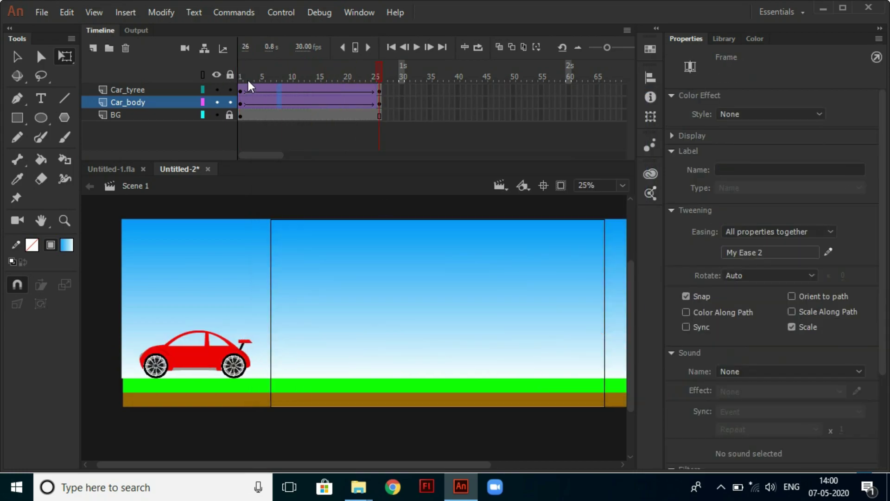
key(Return)
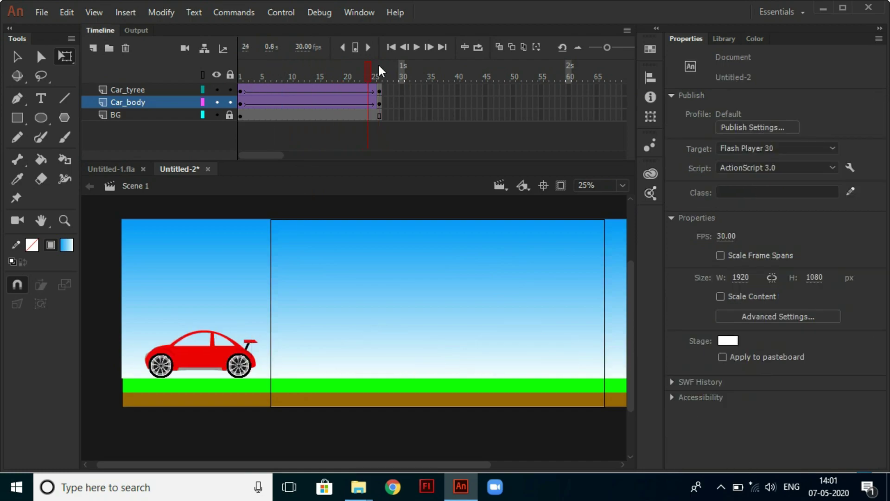